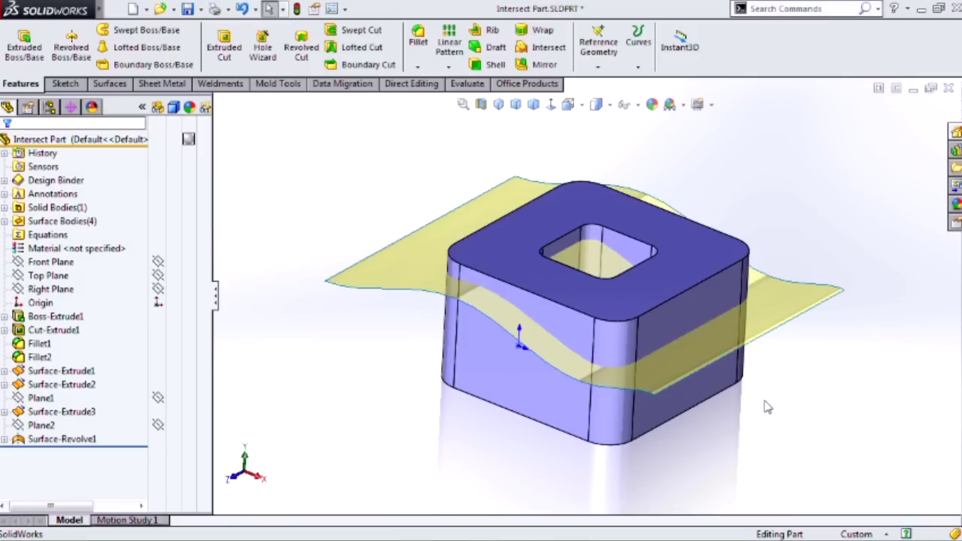
Orbit the part, then bring up the 'Modifying Geometry with the Intersect Tool' help page
middle_drag(702, 351, 694, 378)
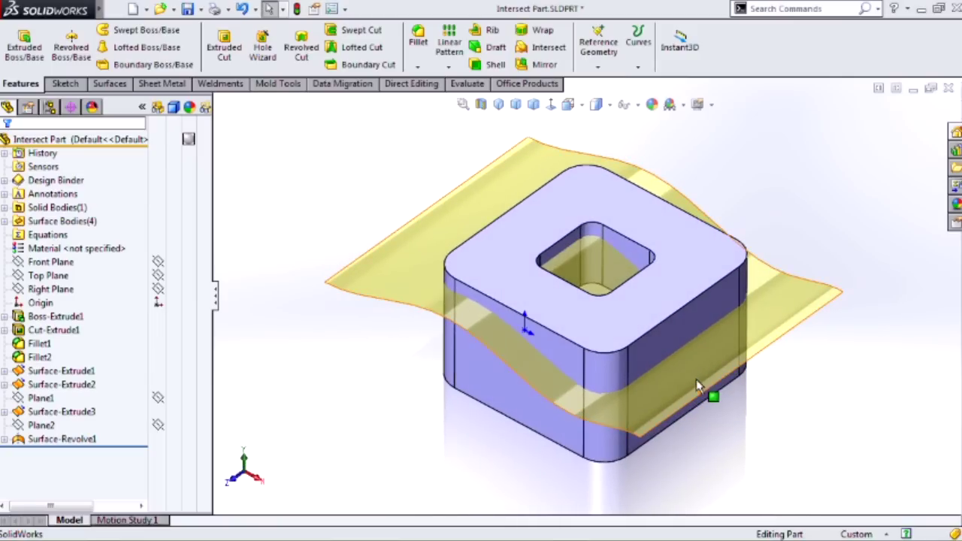
key(alt+Tab)
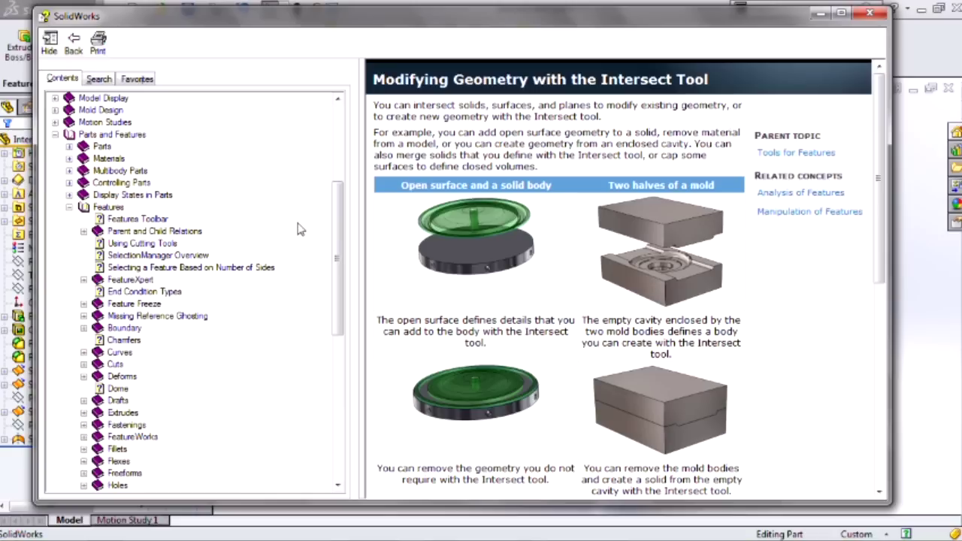
Scroll the help Contents tree, then return to the Intersect Part.SLDPRT window
drag(338, 224, 358, 344)
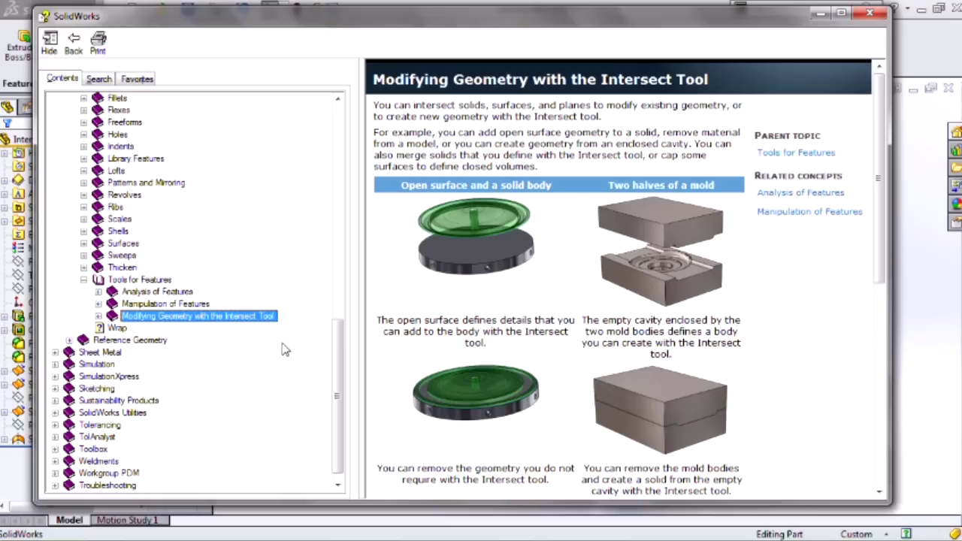
key(alt+Tab)
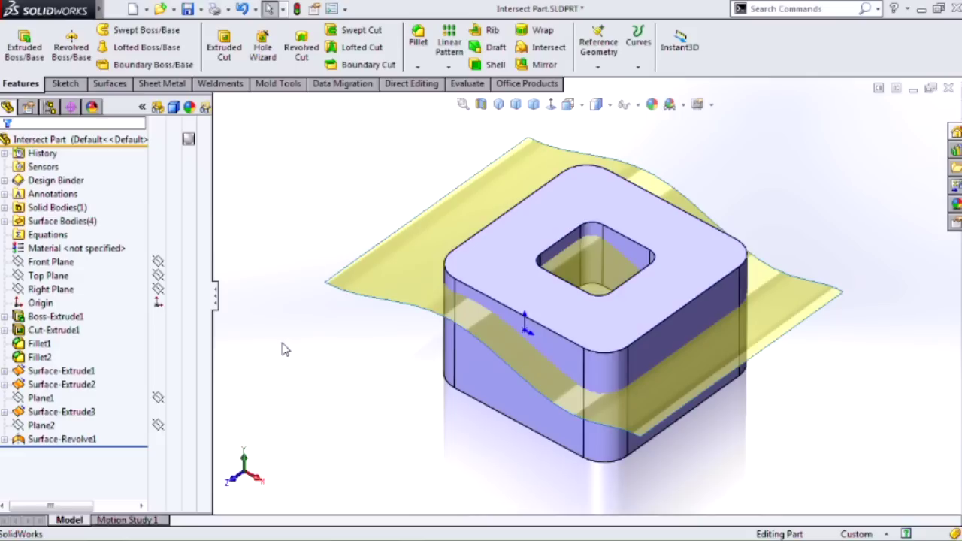
Orbit the block and wavy surface, then start an Intersect feature from the Features tab
middle_drag(270, 296, 273, 295)
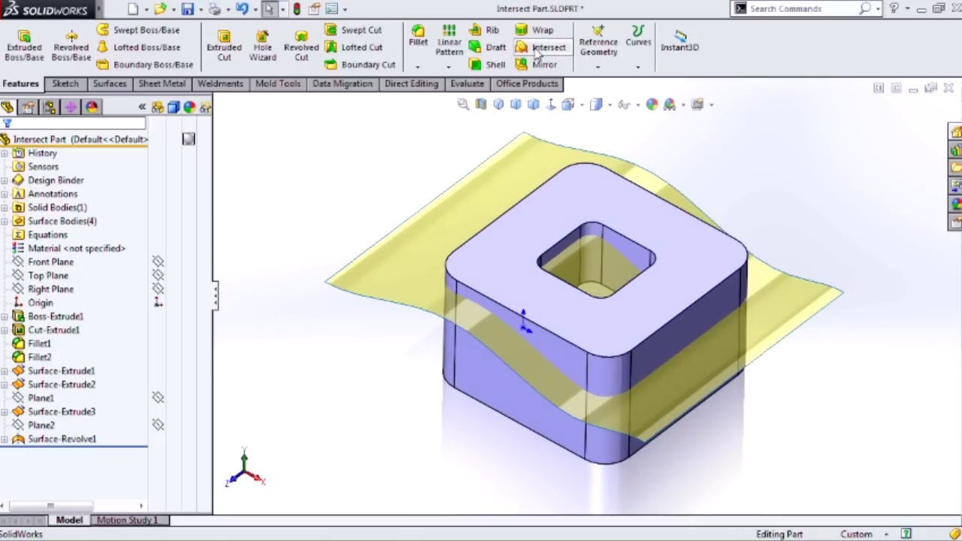
click(670, 209)
middle_drag(670, 210, 689, 338)
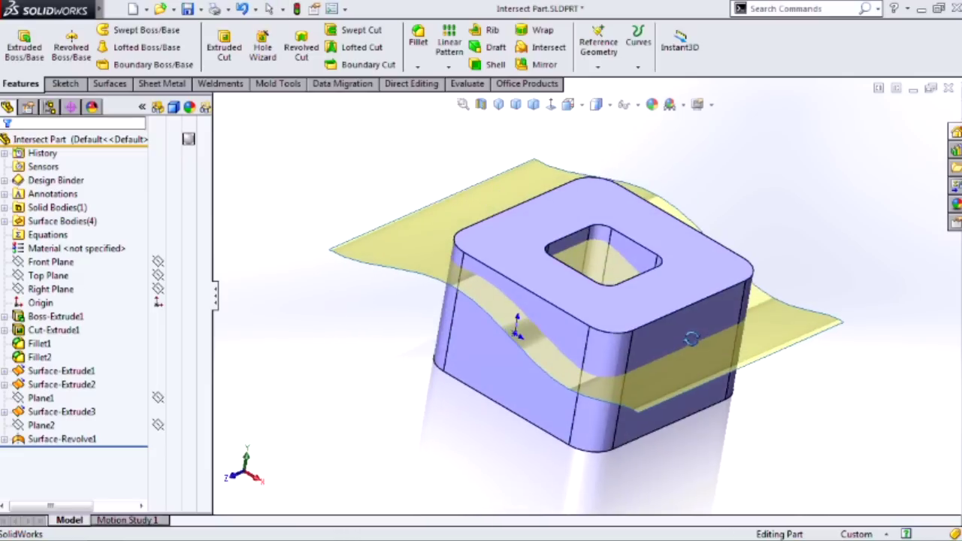
click(546, 53)
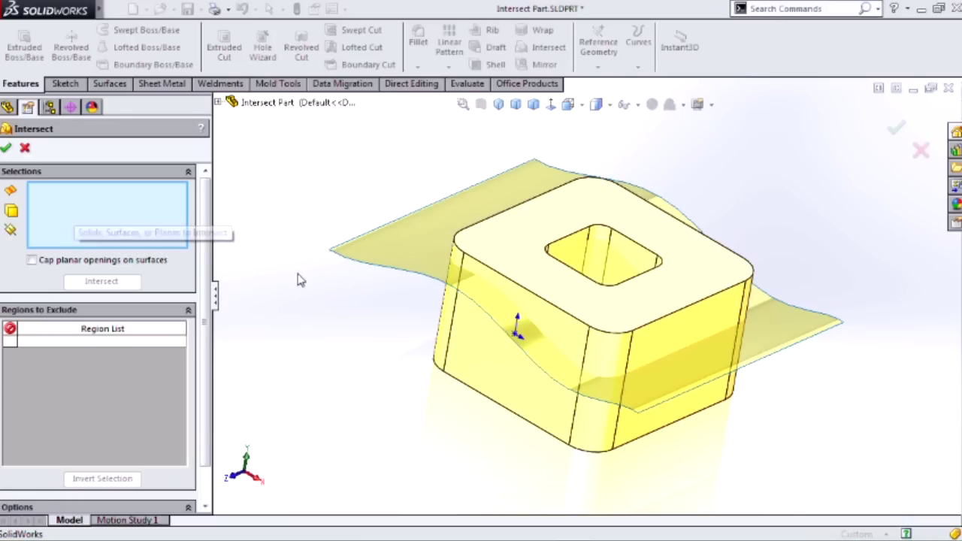
Select Surface-Extrude1 and the Fillet2 block, then calculate the intersection to get Regions 1, 2 and 3
click(374, 260)
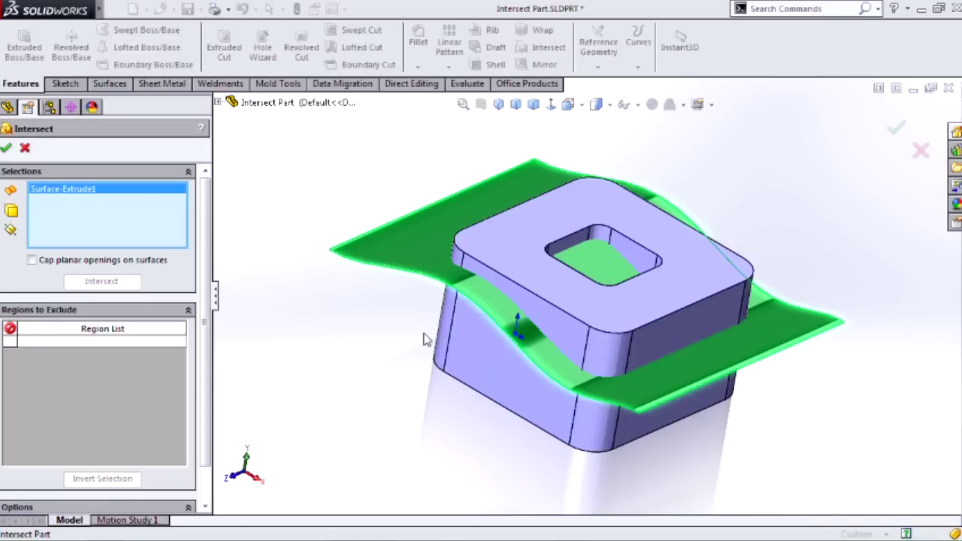
click(470, 354)
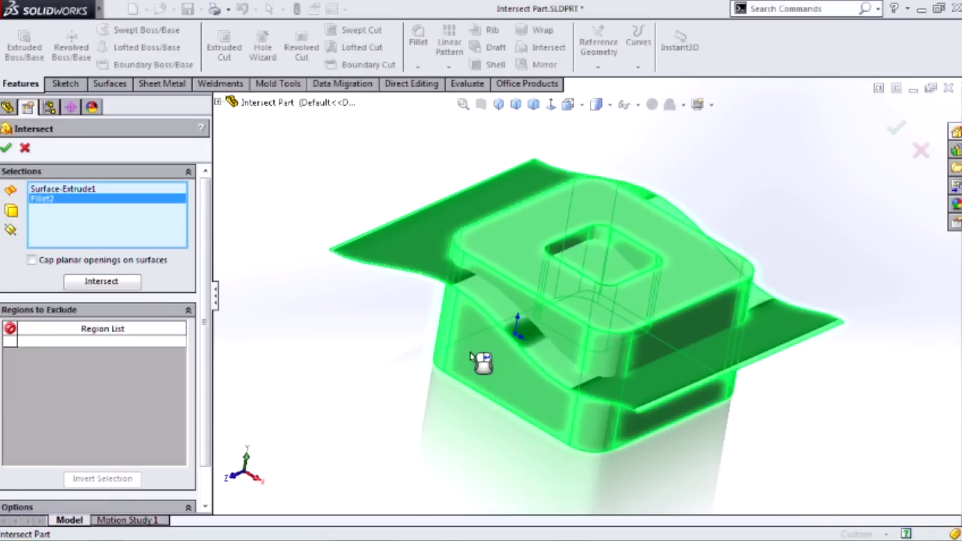
click(97, 289)
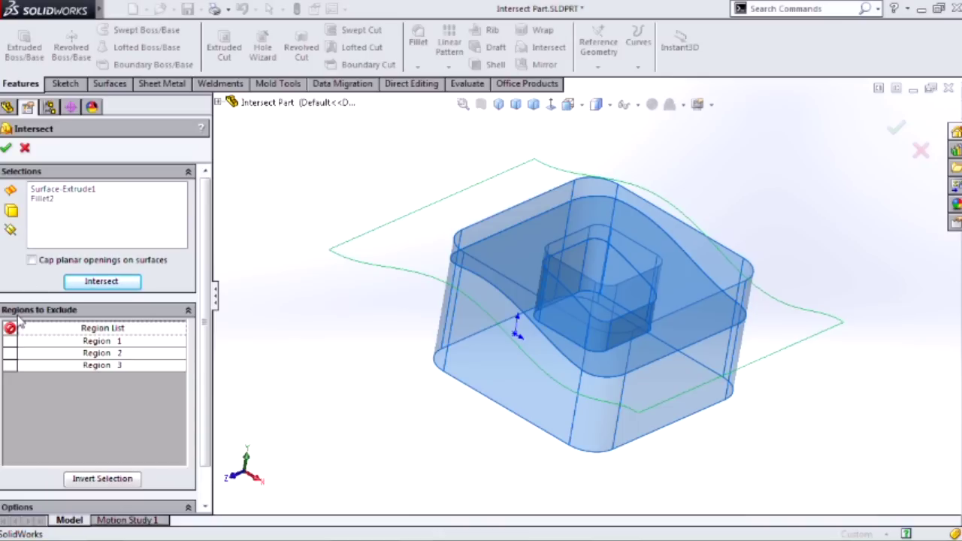
Preview Regions 1–3, exclude Regions 1 and 3, and enable Consume surfaces
click(71, 344)
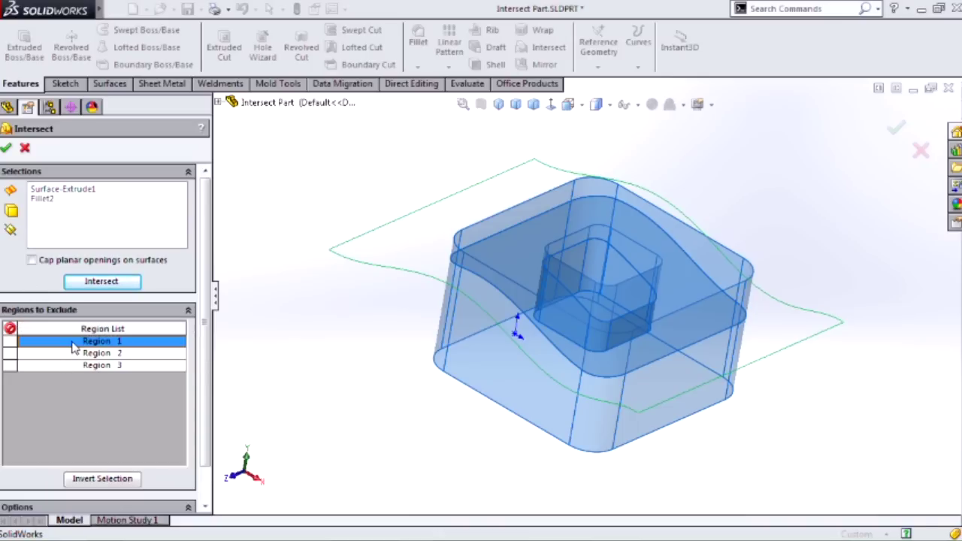
click(79, 352)
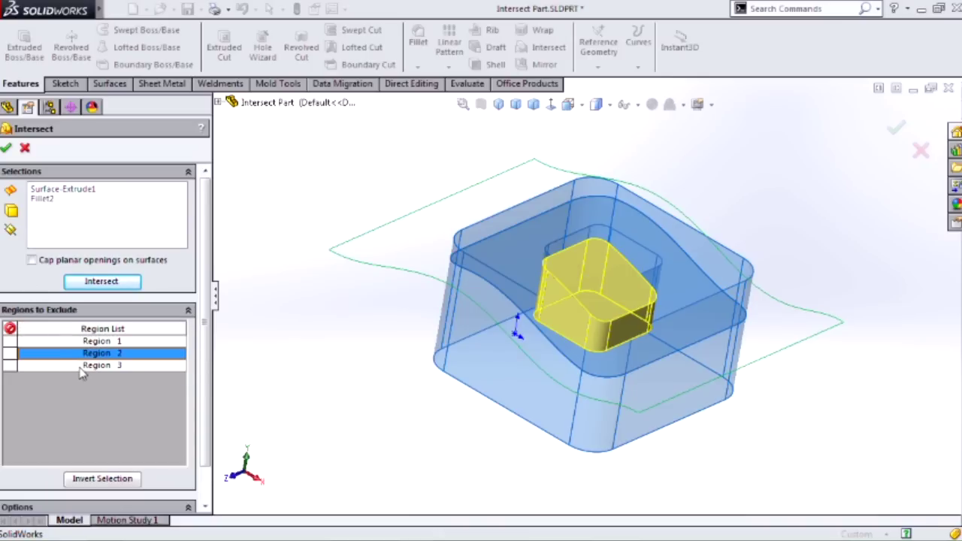
click(81, 365)
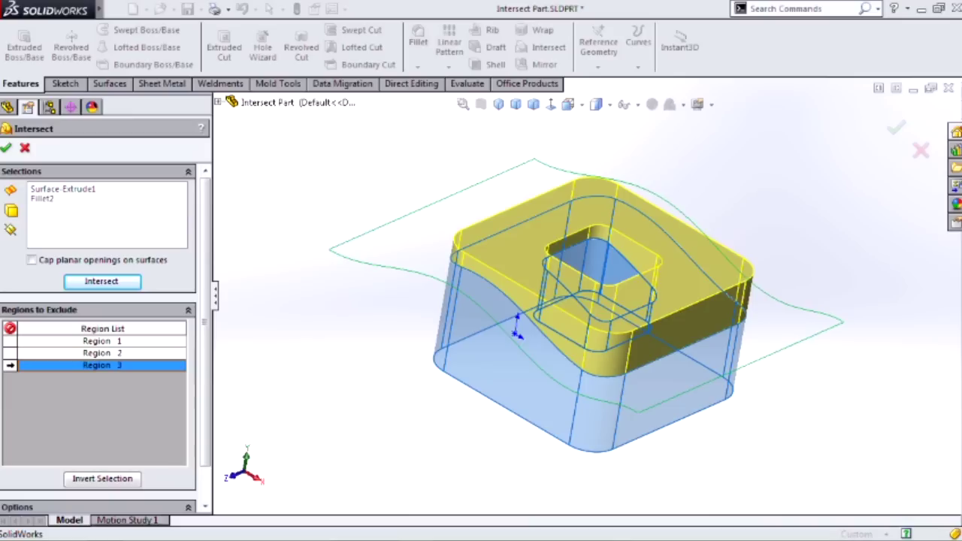
click(9, 366)
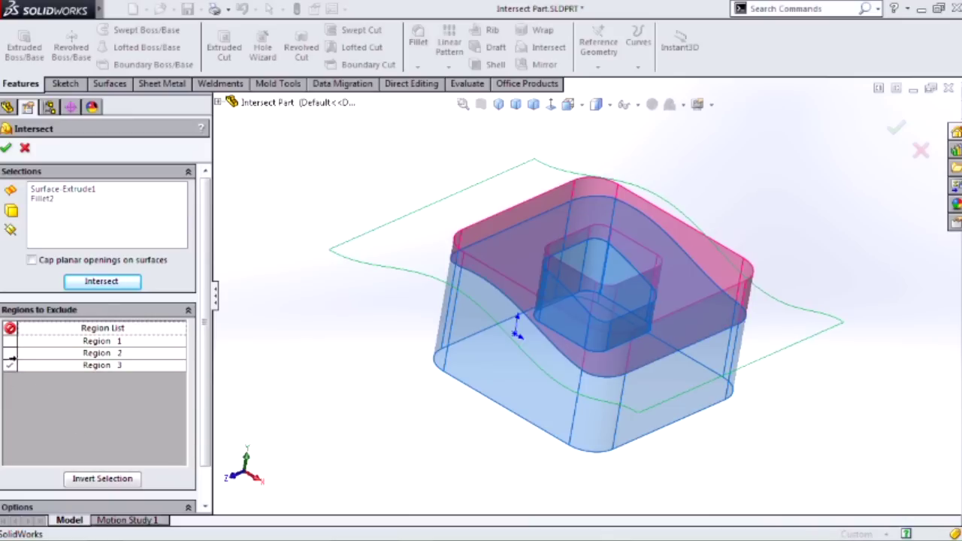
click(9, 341)
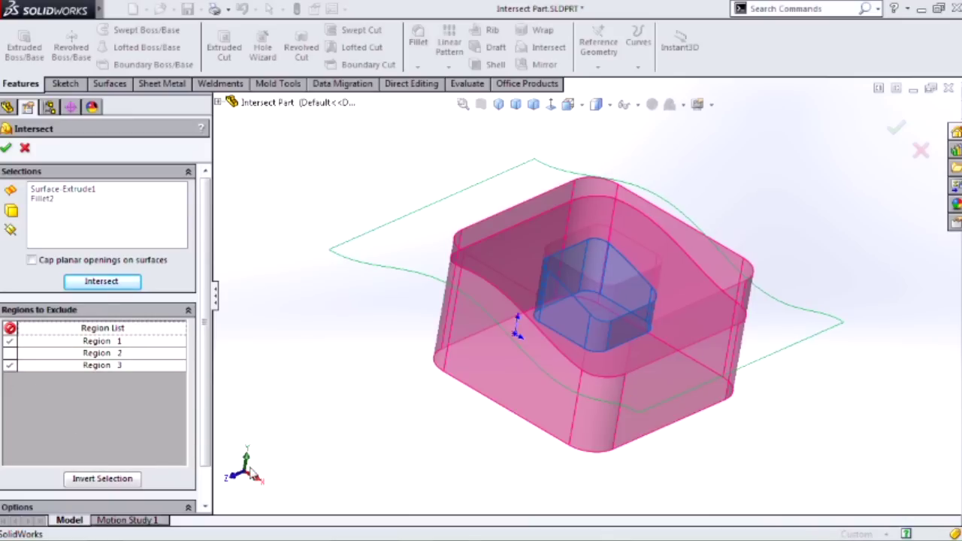
scroll(206, 412, down, 1)
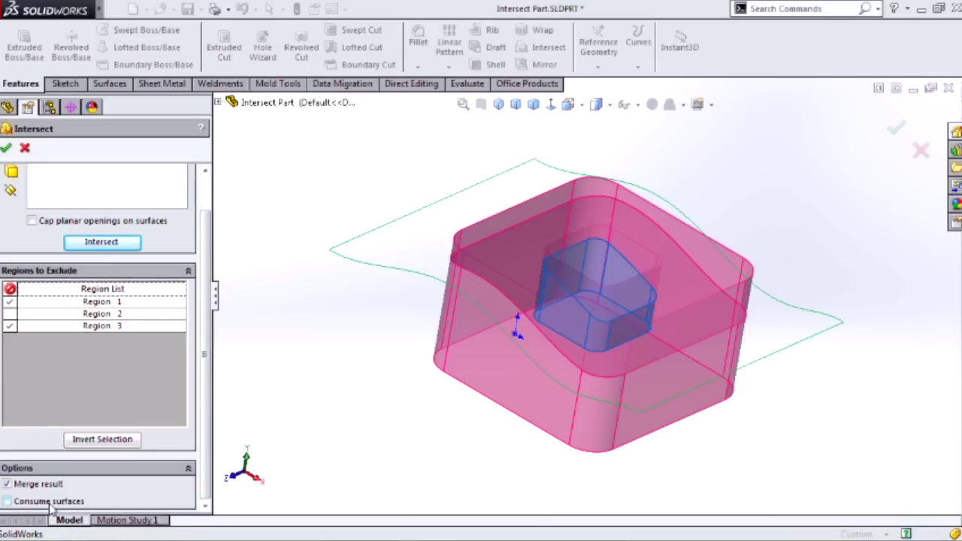
click(8, 502)
Accept the intersect to create Intersect2, the Region 2 pocket solid, and orbit to inspect it
click(5, 151)
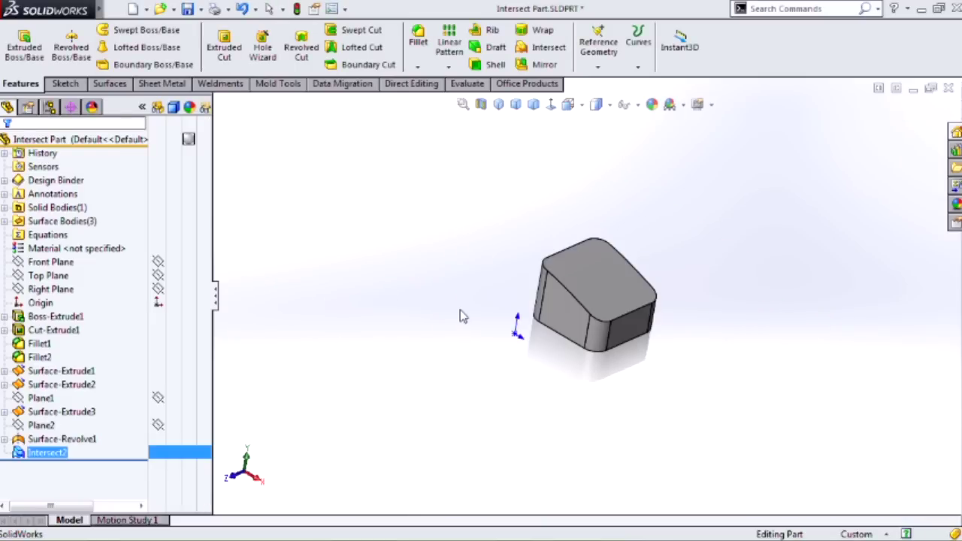
middle_drag(462, 316, 458, 298)
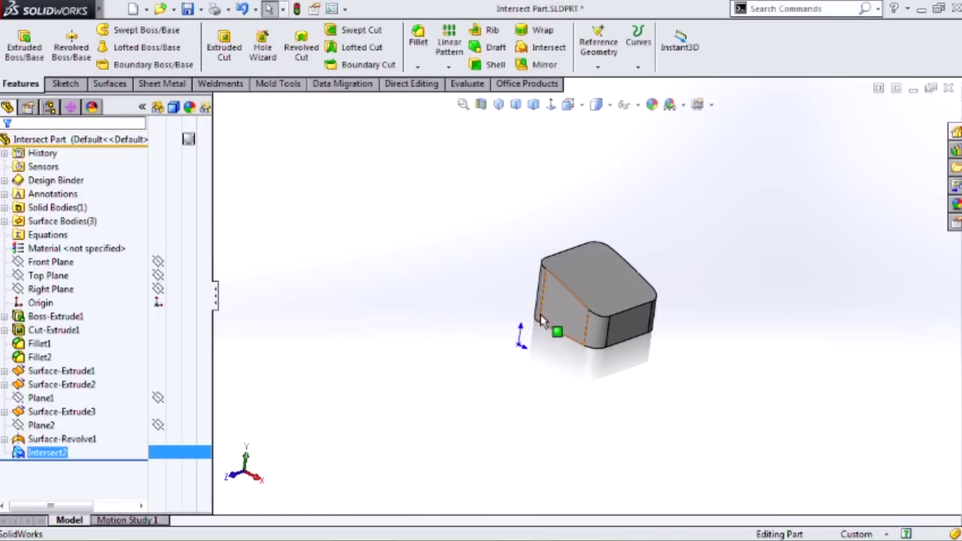
mouse_move(554, 329)
middle_down()
mouse_move(521, 323)
mouse_move(531, 323)
mouse_move(519, 339)
mouse_move(537, 325)
mouse_move(538, 339)
middle_up()
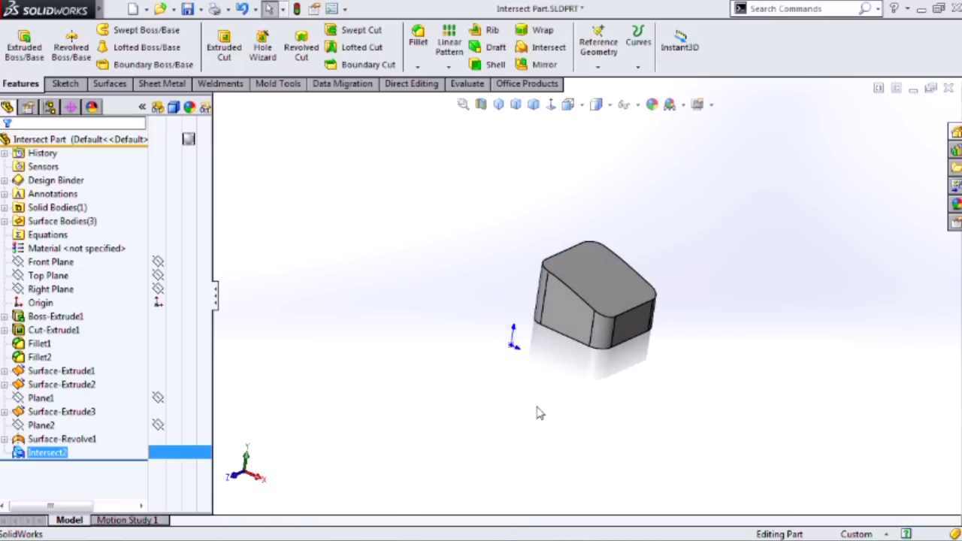
key(ctrl+Tab)
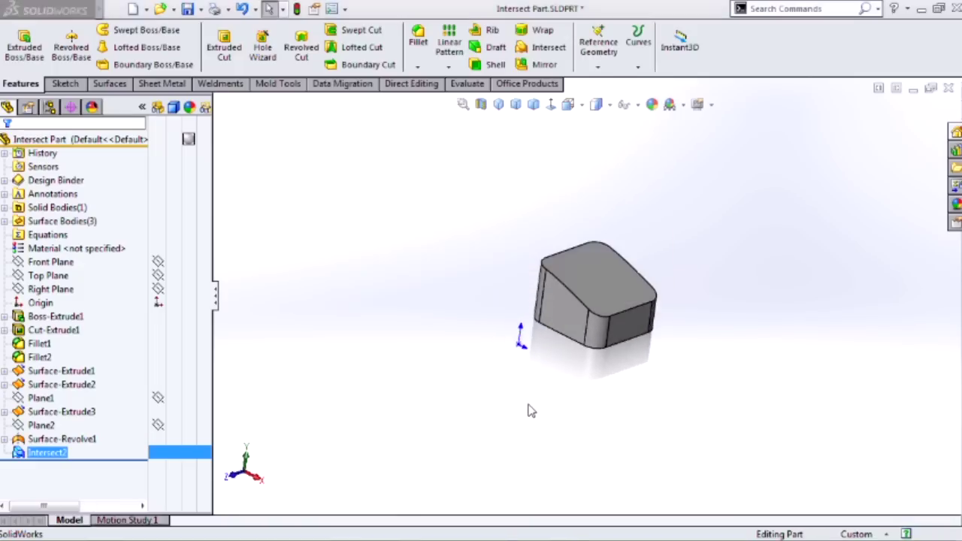
Start a Trim Surface using Surface-Revolve1, 2, 3 and 4 as the trimming surfaces
mouse_move(561, 438)
middle_down()
mouse_move(503, 439)
mouse_move(595, 426)
mouse_move(593, 436)
mouse_move(564, 440)
middle_up()
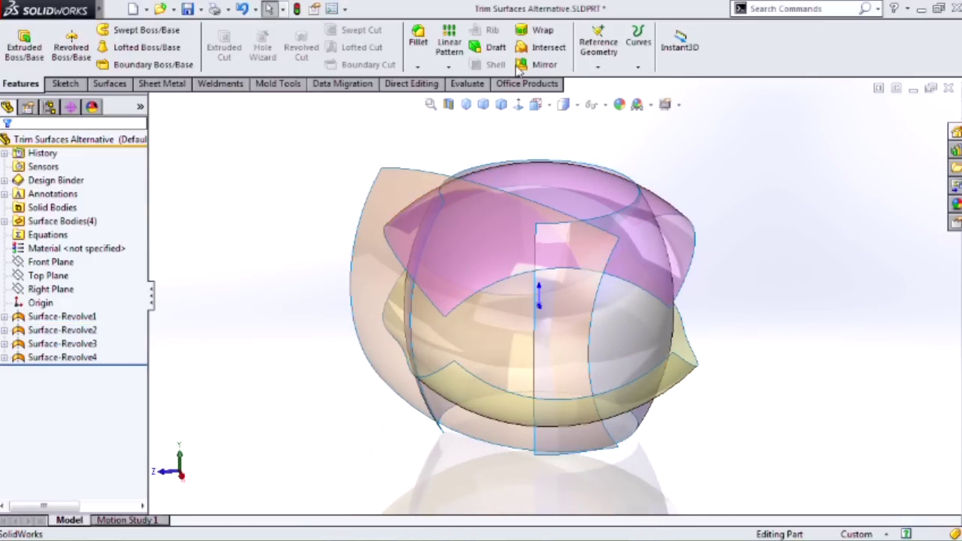
click(110, 84)
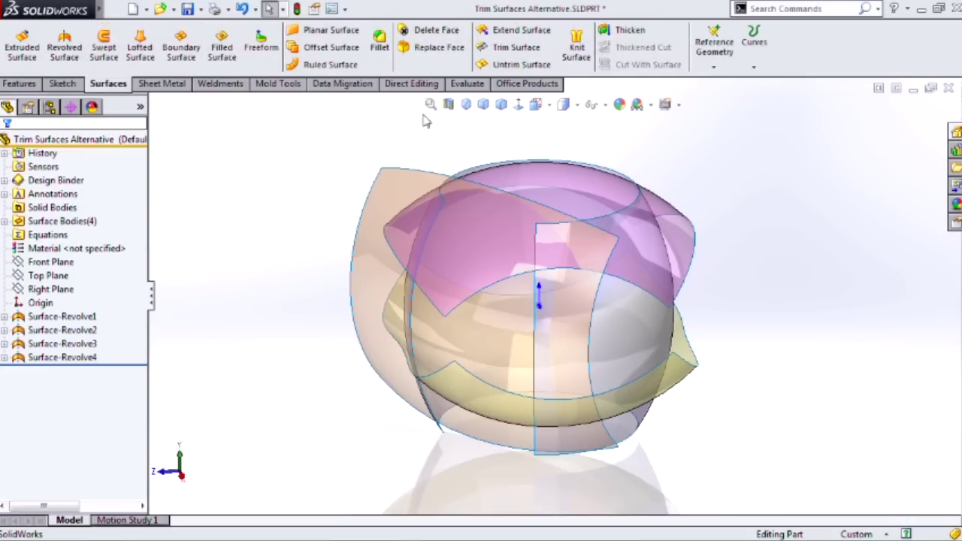
click(519, 48)
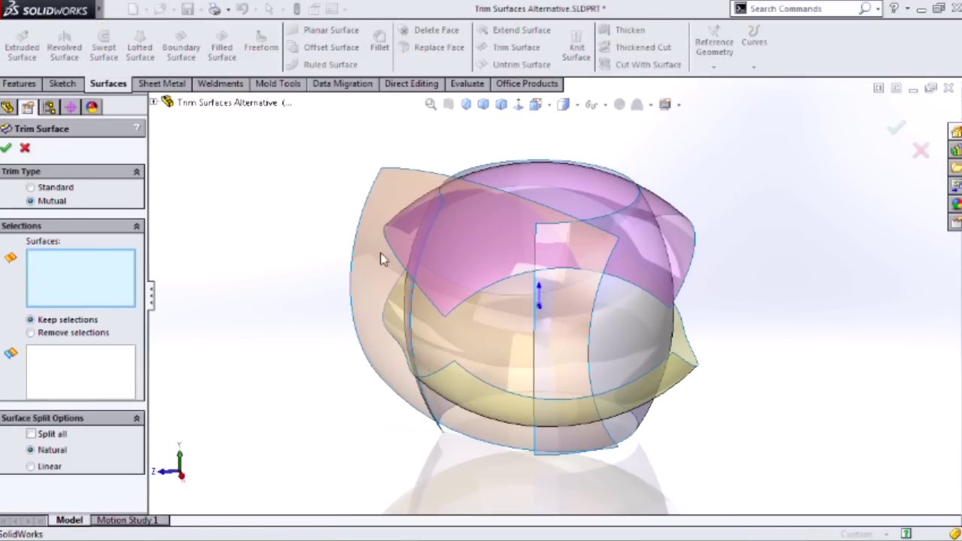
click(474, 254)
click(594, 222)
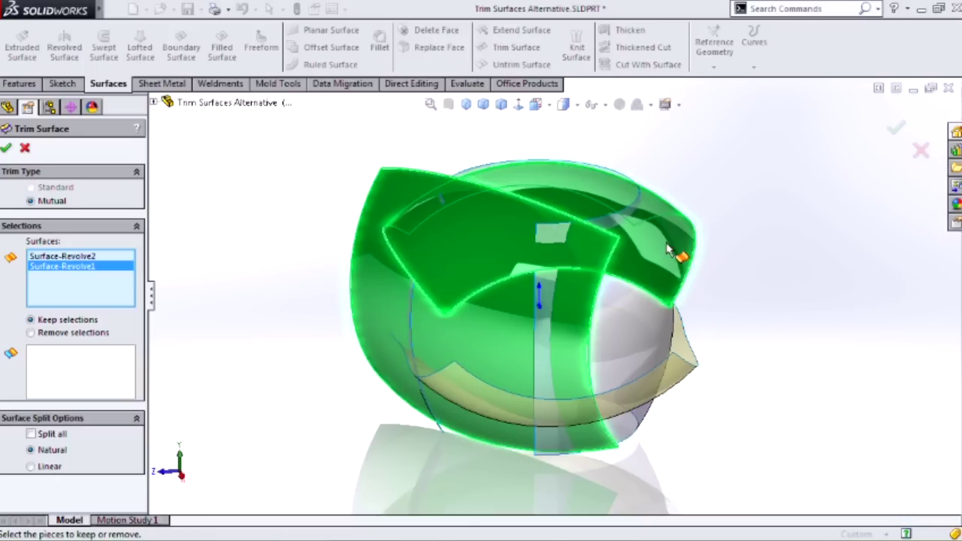
click(645, 337)
click(670, 392)
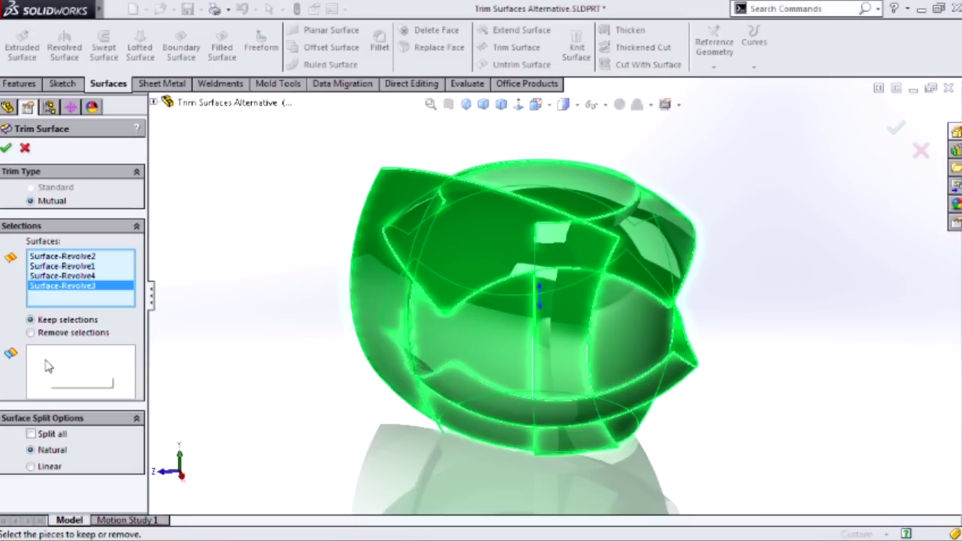
Keep the Revolve4-Trim5, Revolve1-Trim1 and Revolve3-Trim0 pieces and accept the mutual trim
click(100, 386)
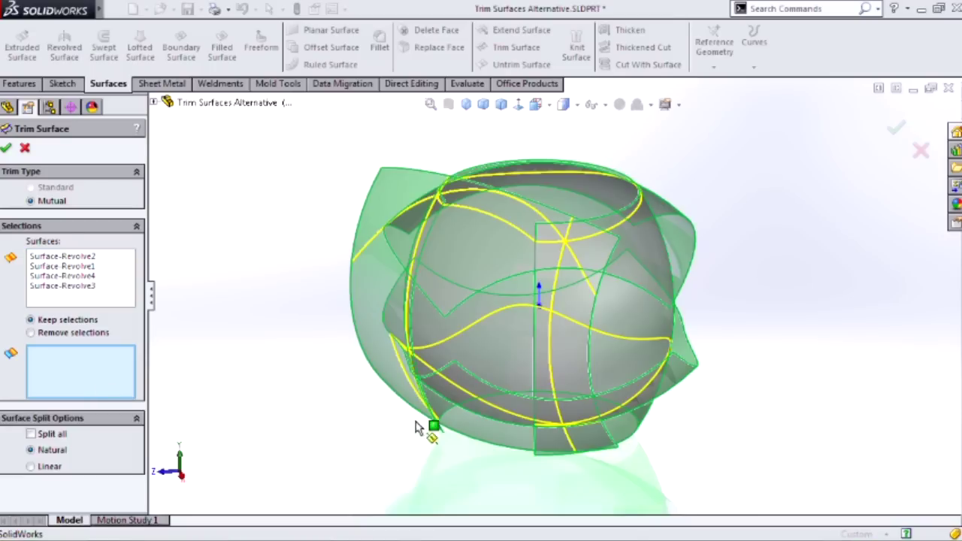
middle_drag(808, 393, 677, 315)
click(672, 306)
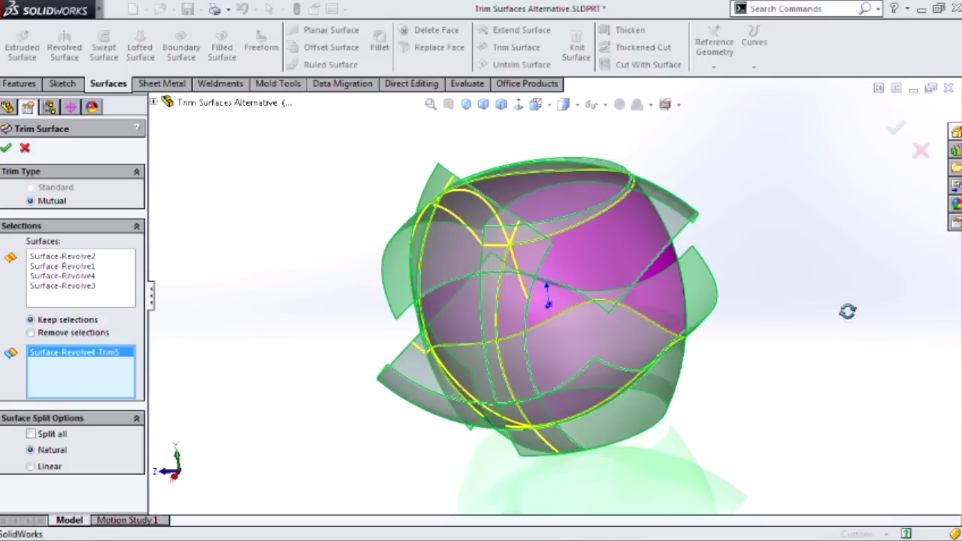
middle_drag(847, 311, 820, 294)
click(558, 211)
middle_drag(744, 383, 771, 204)
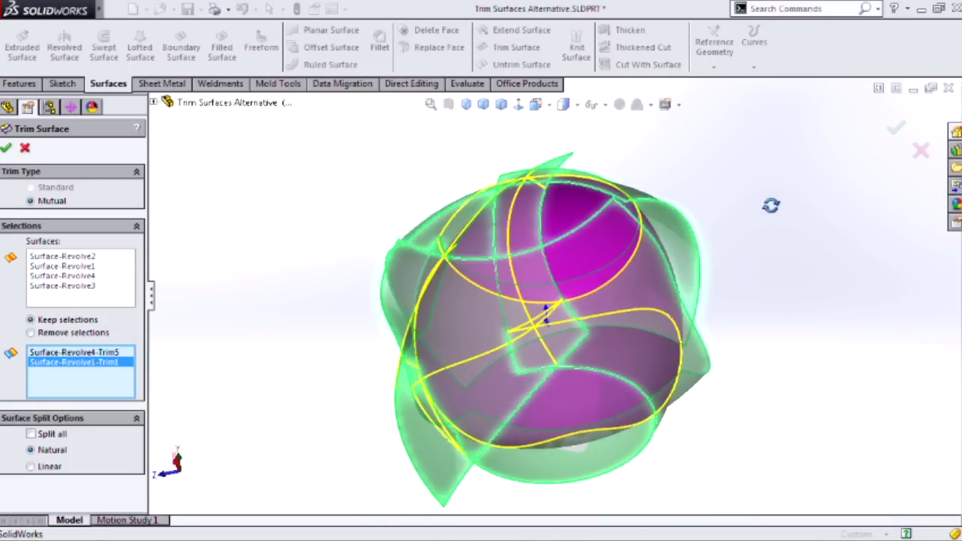
click(608, 392)
middle_drag(743, 262, 677, 353)
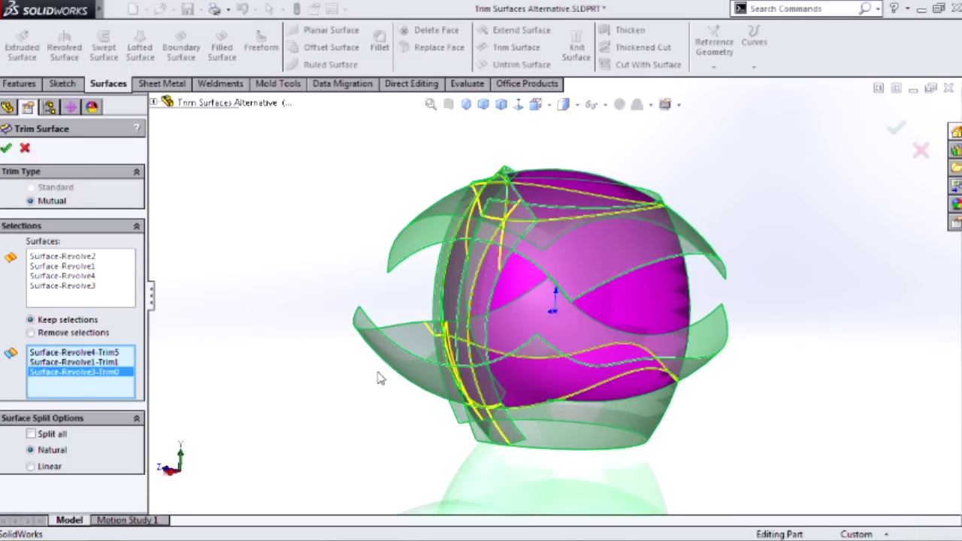
key(Return)
middle_drag(374, 378, 212, 415)
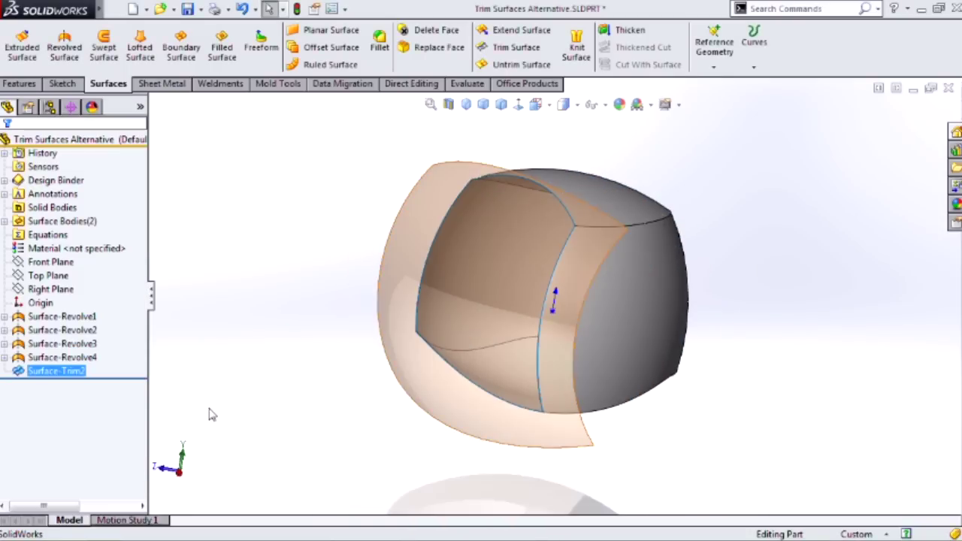
Delete the Surface-Trim2 feature
right_click(60, 370)
click(101, 346)
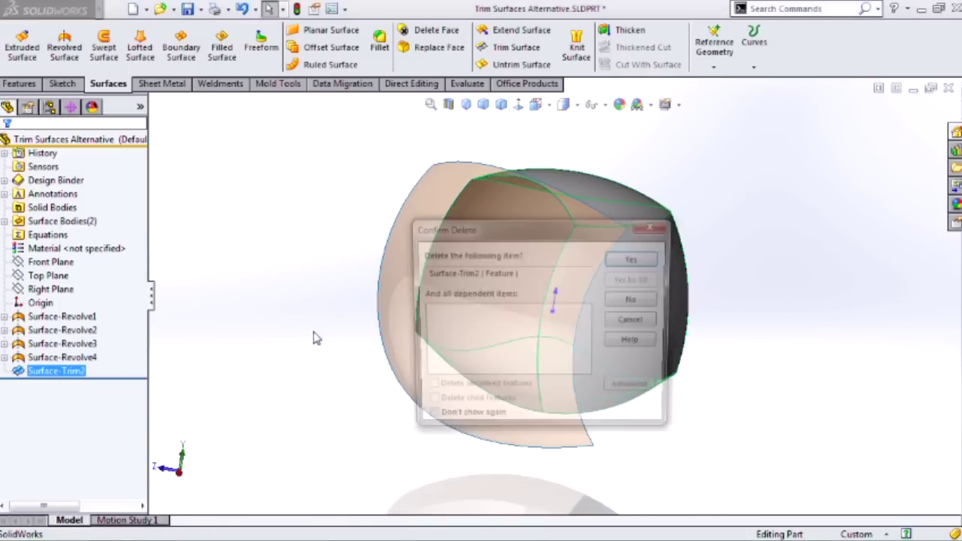
key(Return)
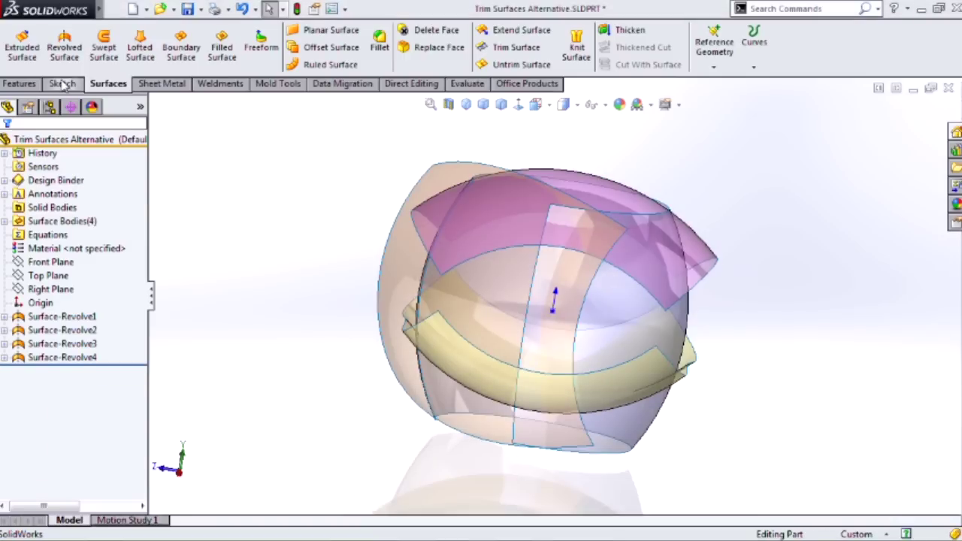
Intersect Surface-Revolve1 through Surface-Revolve4 and calculate their enclosed region
click(20, 83)
click(549, 48)
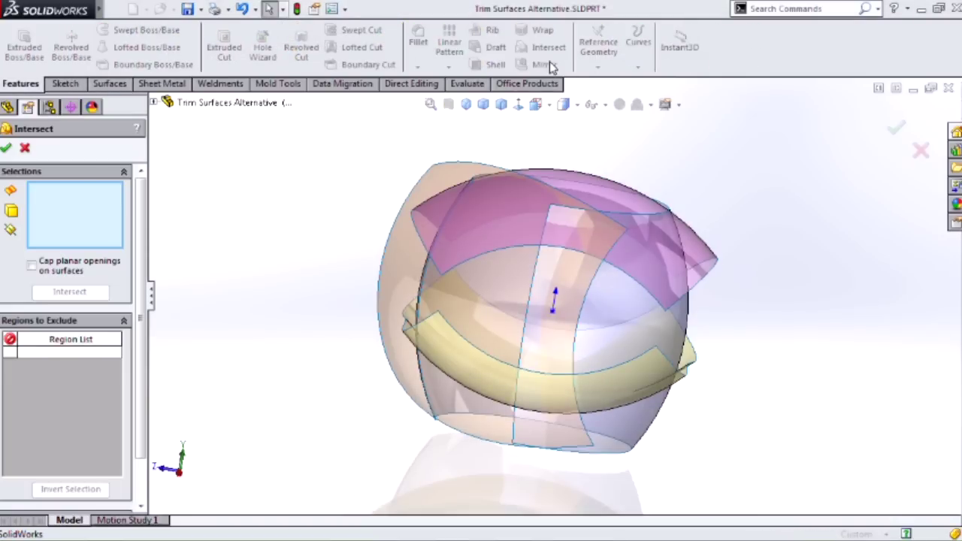
click(569, 322)
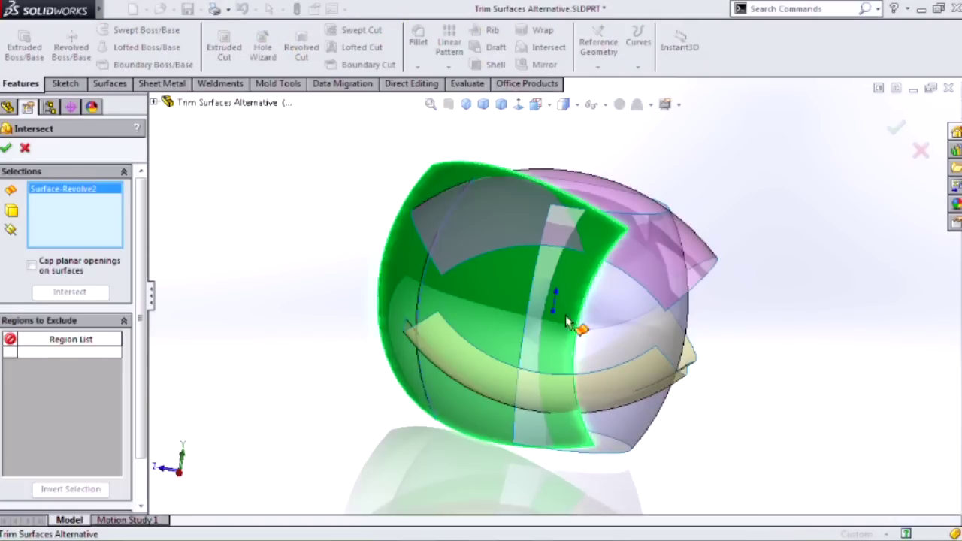
click(644, 328)
click(638, 209)
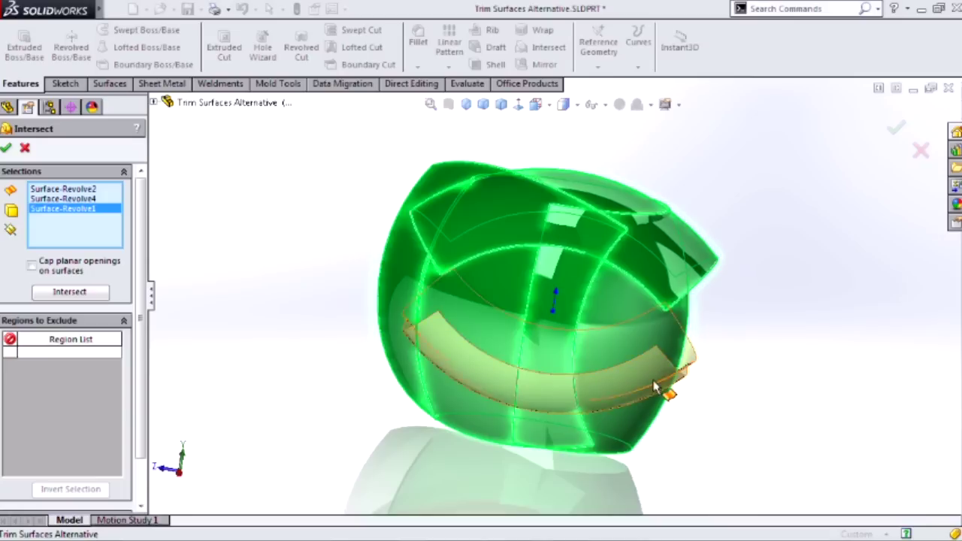
click(654, 388)
click(89, 298)
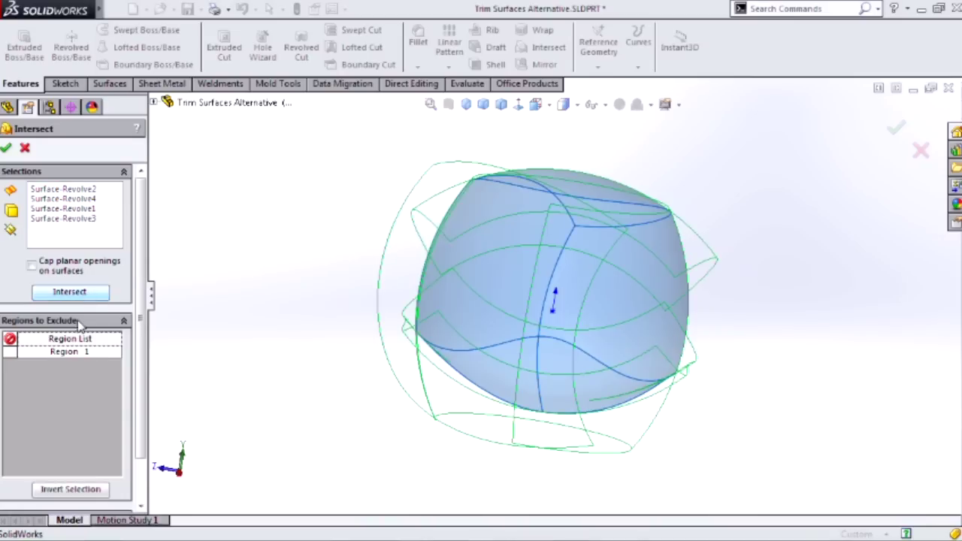
Enable Consume surfaces and accept, turning the enclosed region into solid Intersect2
scroll(143, 396, down, 3)
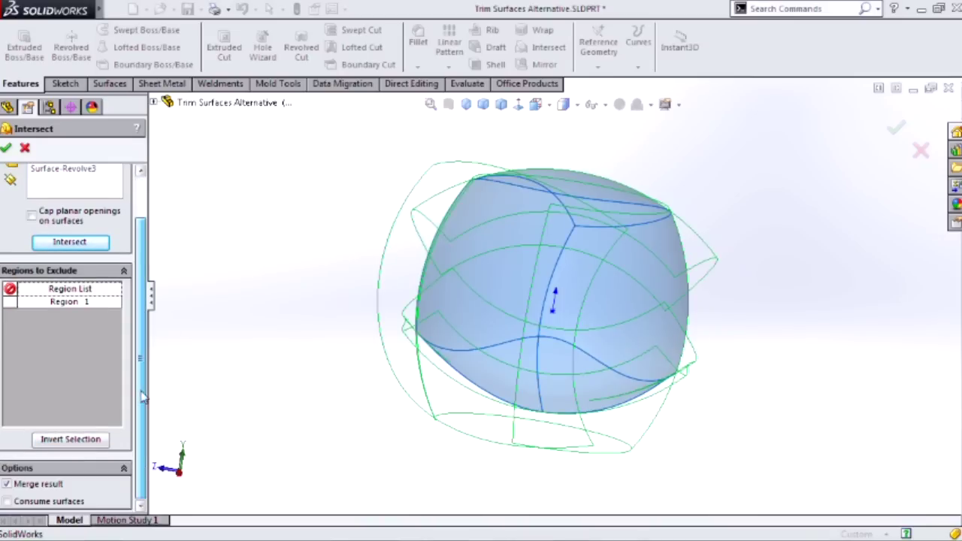
click(7, 502)
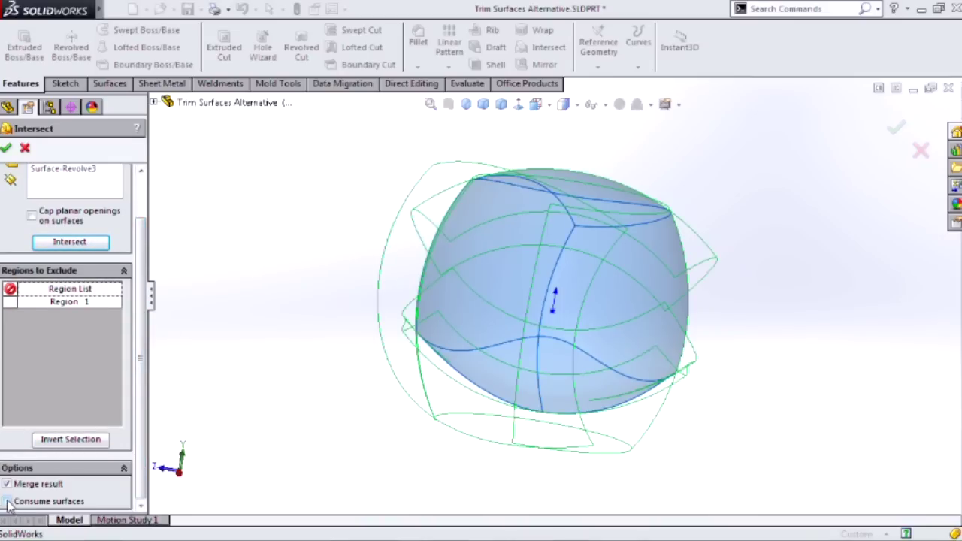
click(6, 148)
mouse_move(325, 406)
middle_down()
mouse_move(431, 300)
mouse_move(376, 384)
mouse_move(273, 391)
mouse_move(316, 380)
mouse_move(324, 405)
middle_up()
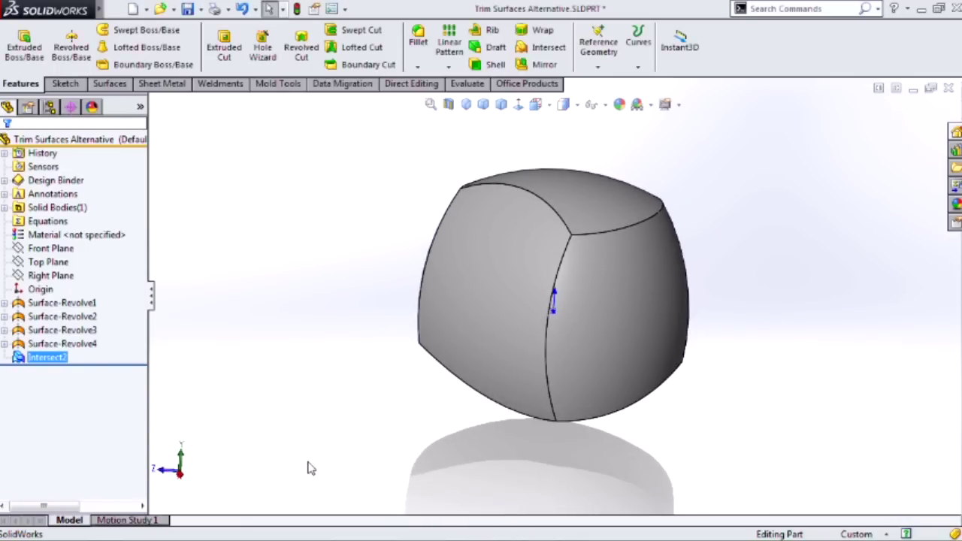
Switch to the 1Block_0Sketches part through the Ctrl+Tab document switcher
key(ctrl+Tab)
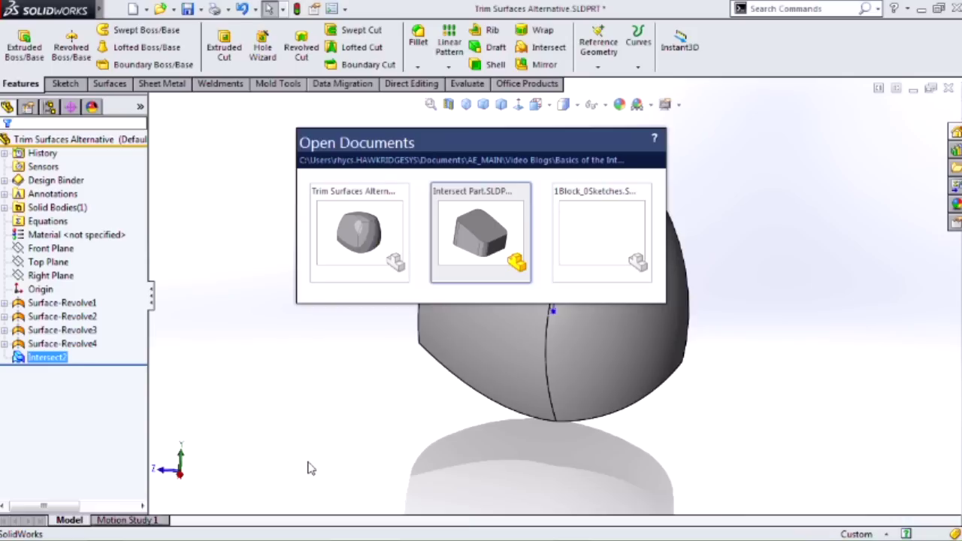
key(ctrl+Tab)
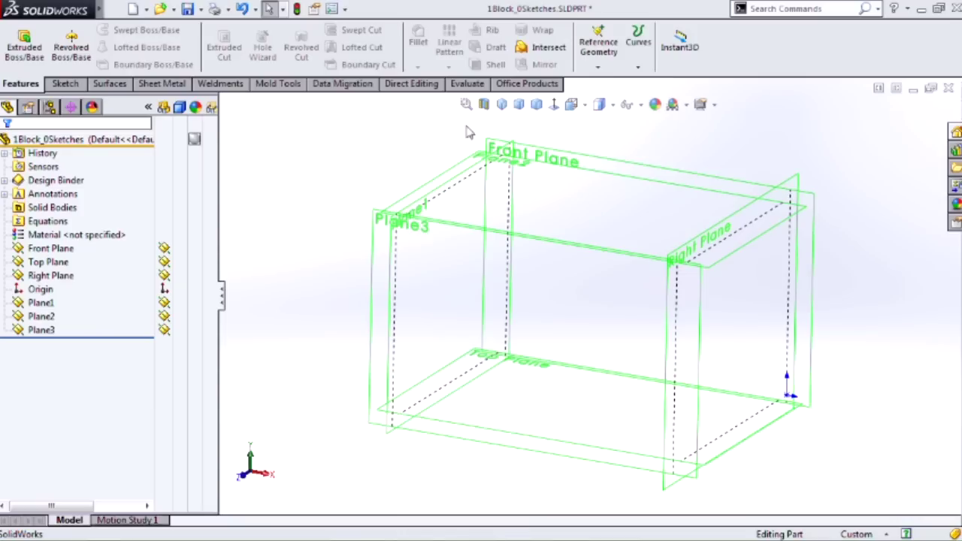
Intersect Front, Top, Right Plane and Plane1–3, then accept to create solid block Intersect2
click(547, 53)
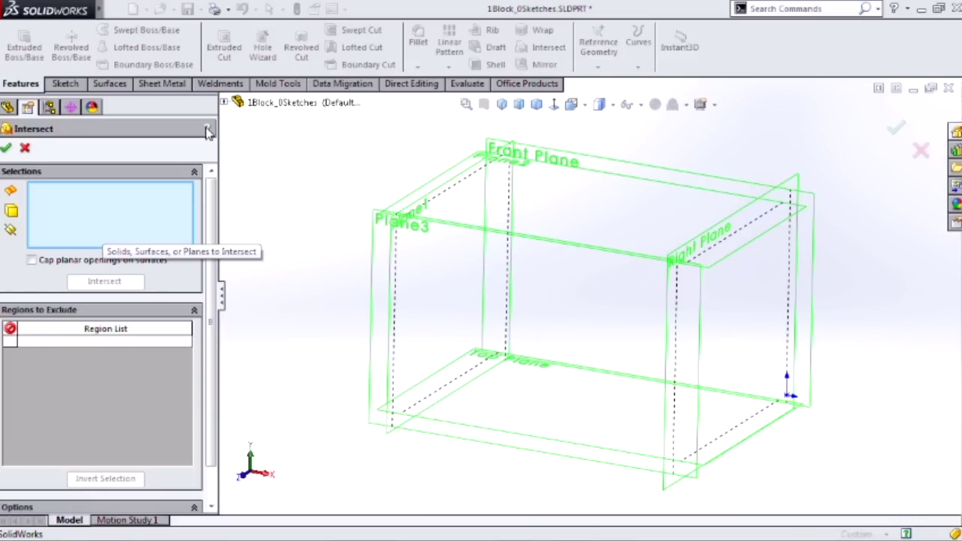
click(225, 102)
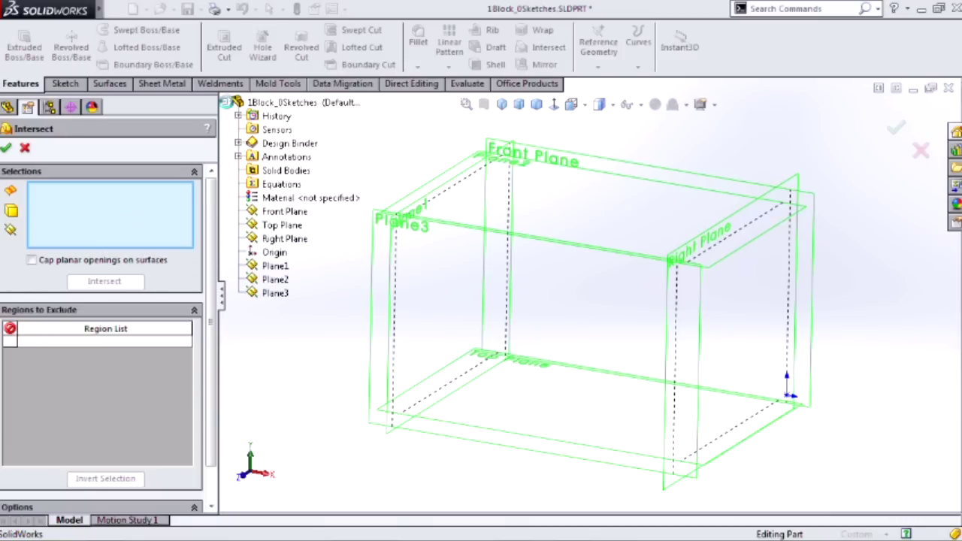
click(256, 213)
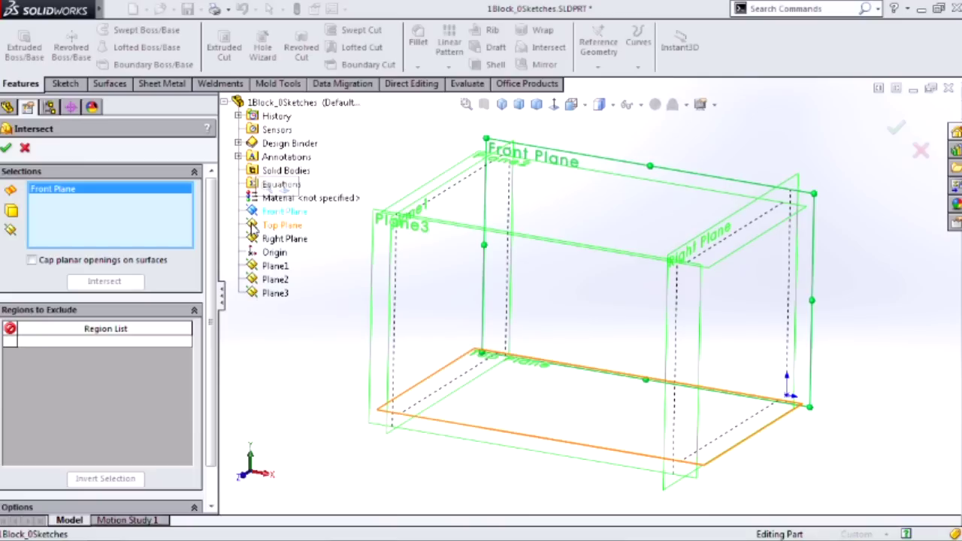
click(254, 225)
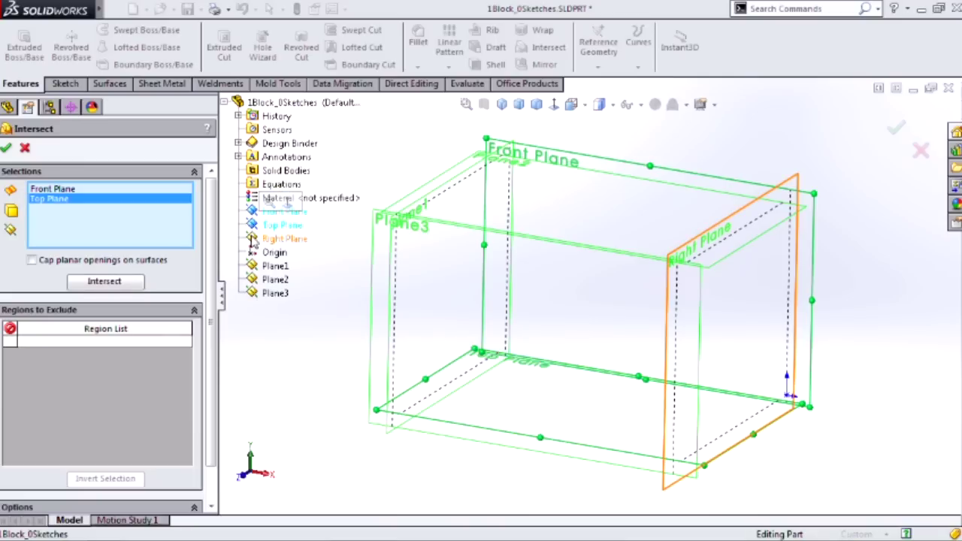
click(272, 240)
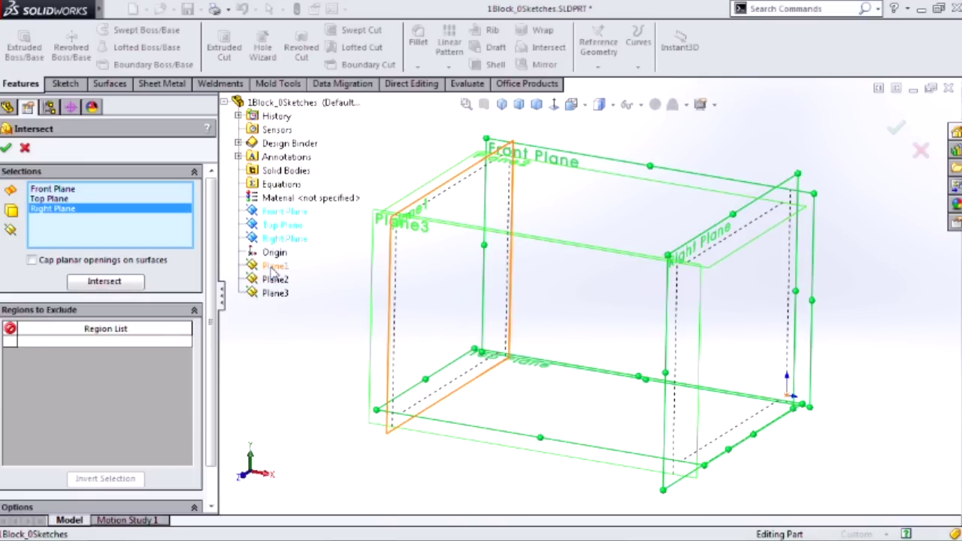
click(272, 266)
click(272, 281)
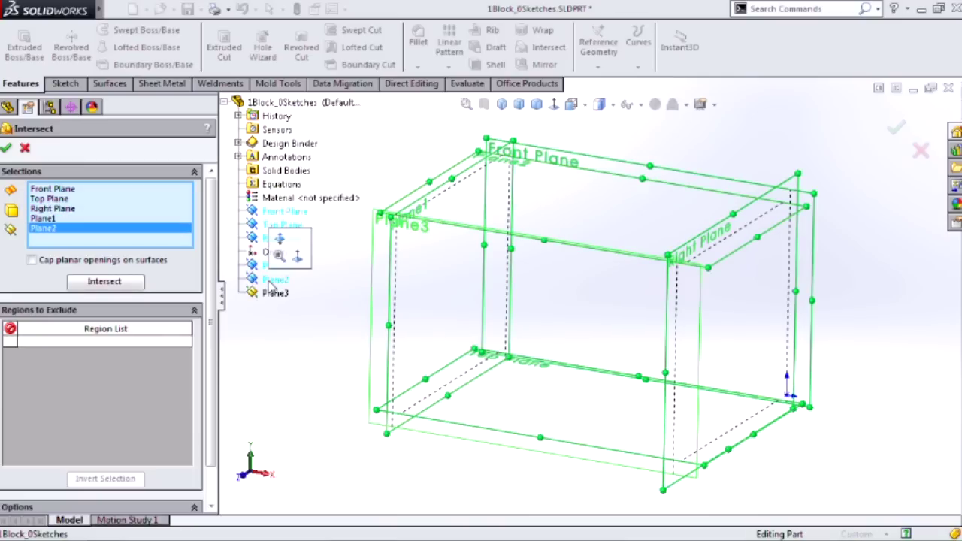
click(273, 294)
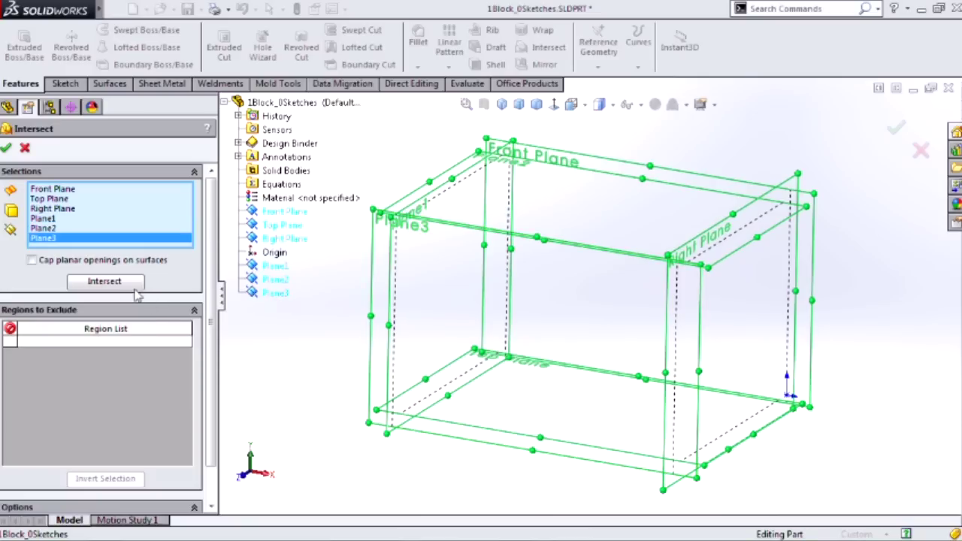
click(104, 282)
click(5, 148)
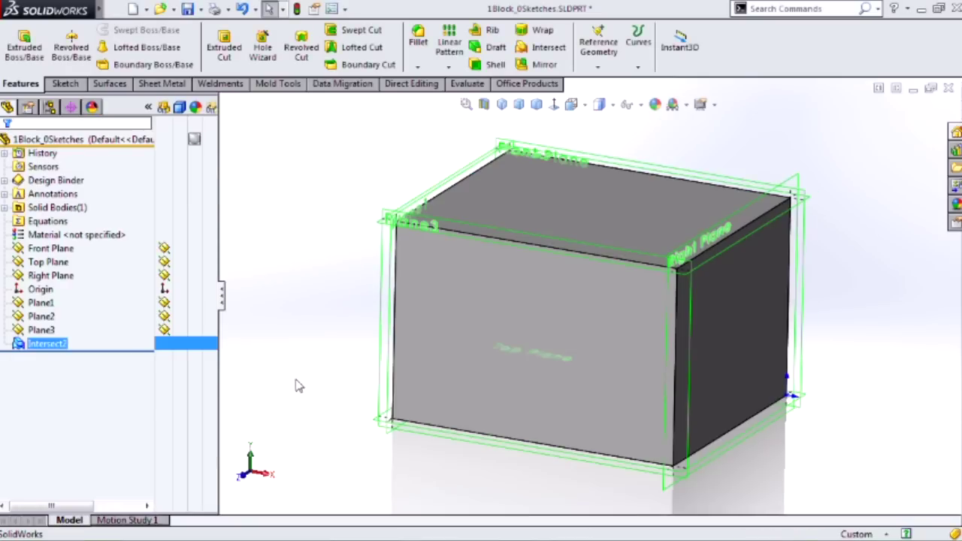
mouse_move(322, 388)
middle_down()
mouse_move(305, 369)
mouse_move(321, 376)
mouse_move(319, 390)
middle_up()
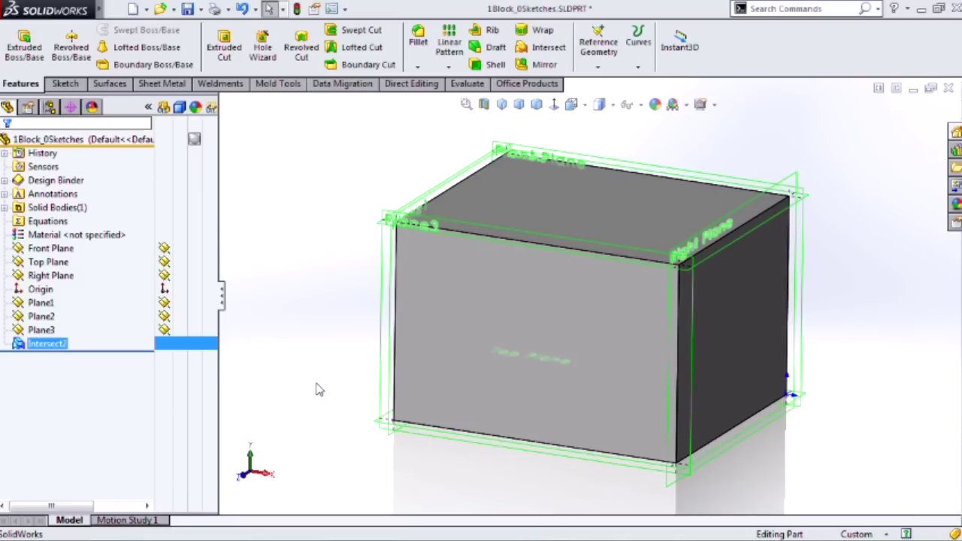